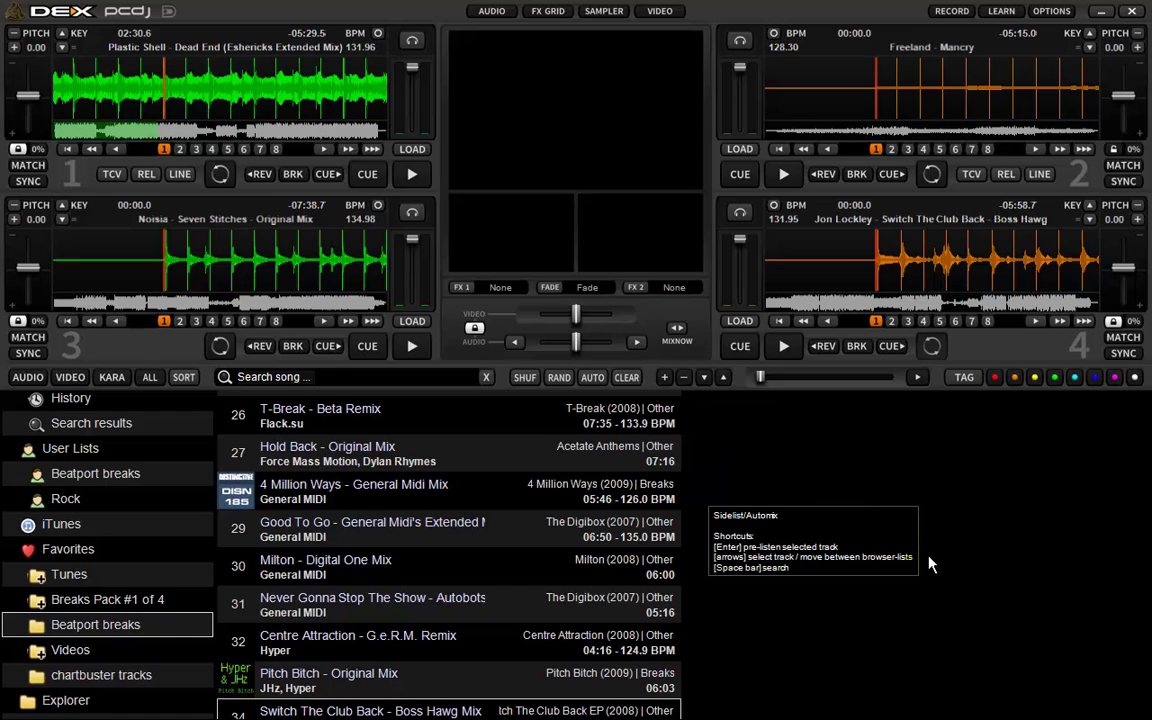
Step: From the Beatport breaks list, add Drop Control and Dead End to the sidelist
{"action": "left_click", "coordinate": [86, 628]}
{"action": "key", "text": "Return"}
{"action": "left_click", "coordinate": [468, 482]}
{"action": "left_click_drag", "start_coordinate": [894, 515], "coordinate": [805, 464]}
Step: Queue A Boy Like You from the chartbuster tracks folder with its singer name
{"action": "left_click", "coordinate": [62, 677]}
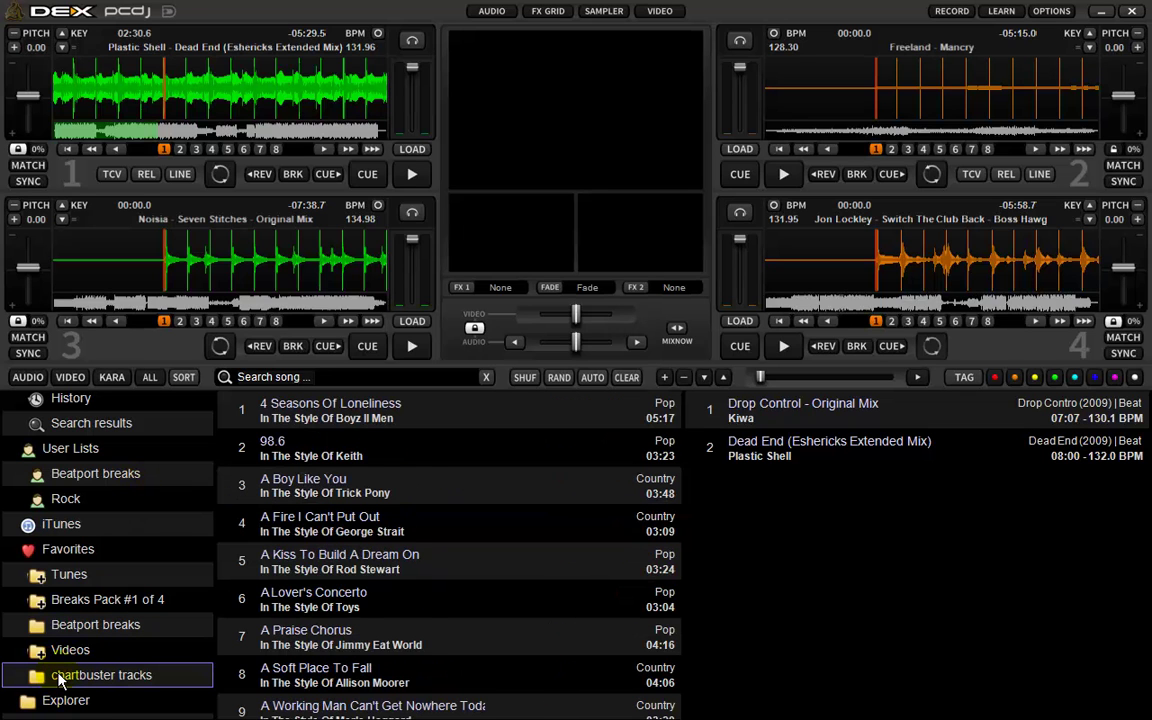
{"action": "left_click", "coordinate": [517, 482]}
{"action": "double_click", "coordinate": [517, 484]}
{"action": "left_click", "coordinate": [492, 352]}
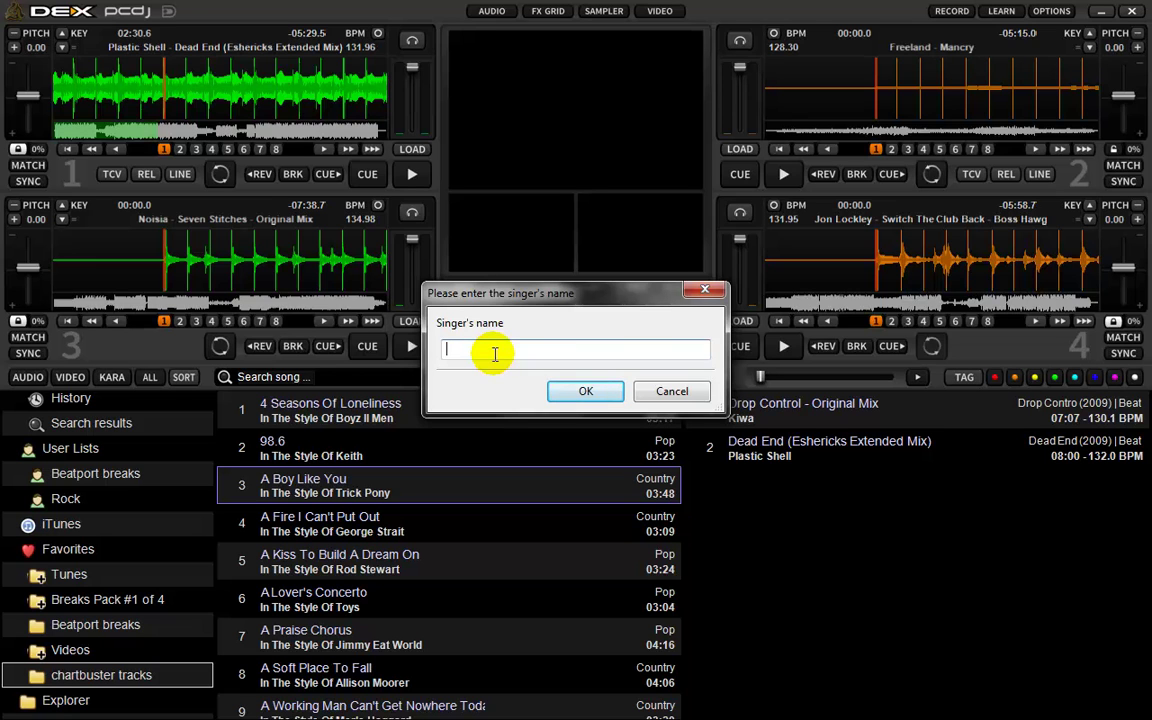
{"action": "type", "text": "Ryan"}
{"action": "key", "text": "Return"}
Step: Add A Kiss To Build A Dream On to the sidelist with its singer name
{"action": "left_click", "coordinate": [1110, 497]}
{"action": "left_click_drag", "start_coordinate": [472, 565], "coordinate": [887, 510]}
{"action": "type", "text": "bob"}
{"action": "key", "text": "Return"}
Step: Delete Drop Control and Dead End from the sidelist, leaving only the karaoke songs
{"action": "left_click", "coordinate": [1055, 412]}
{"action": "key", "text": "Delete"}
{"action": "key", "text": "Delete"}
{"action": "left_click", "coordinate": [903, 517]}
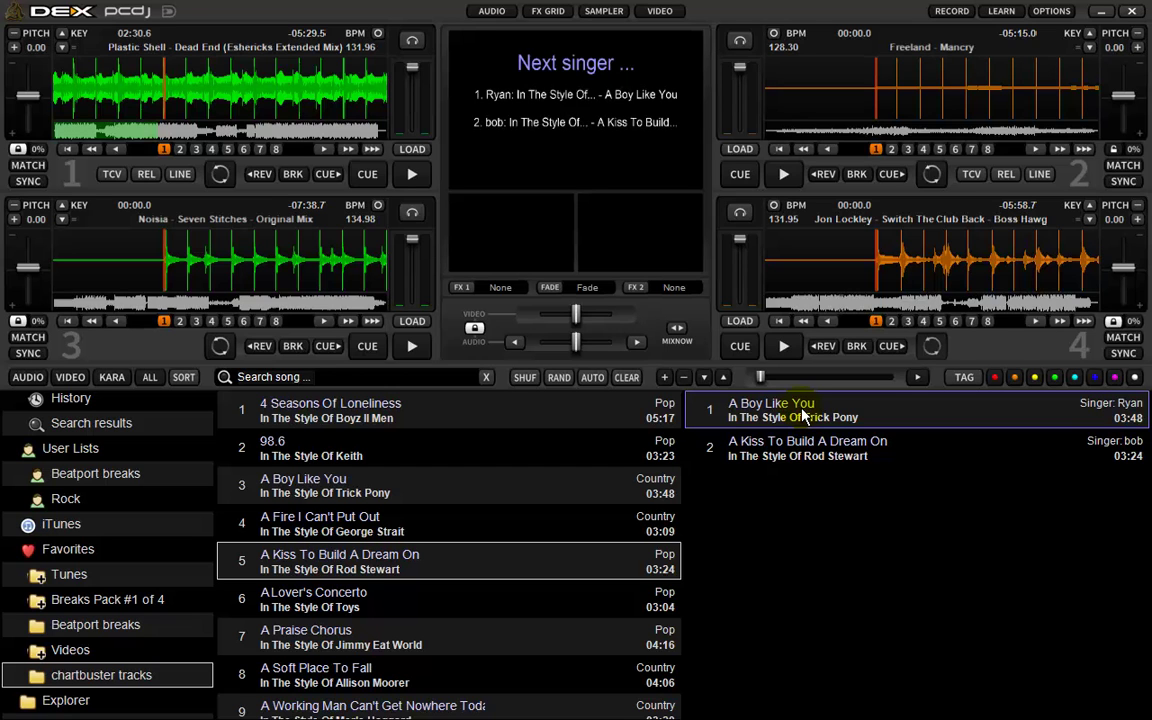